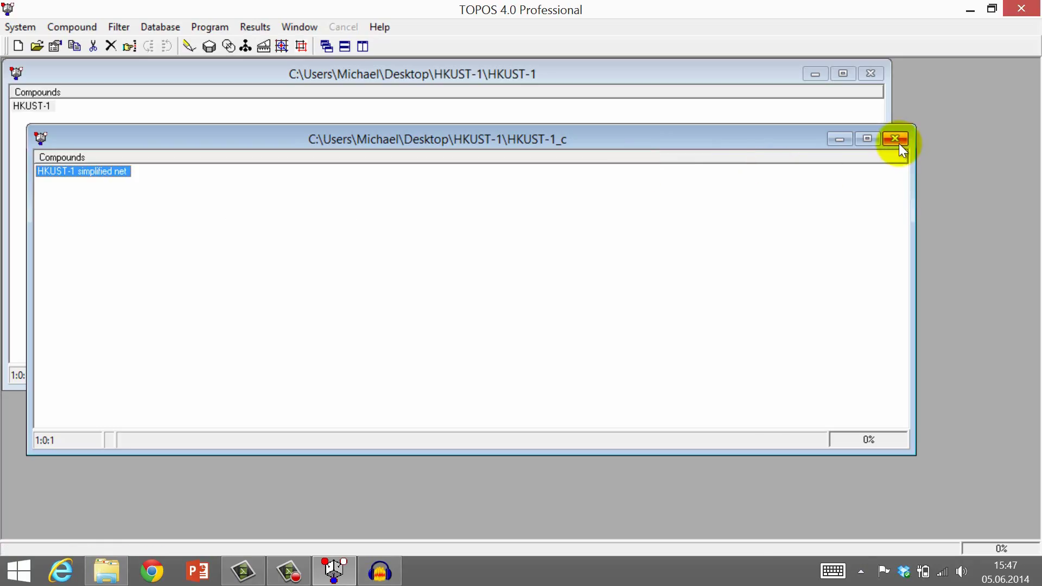
Step: Close the HKUST-1_c database and reopen HKUST-1_c.cmp from the HKUST-1 folder on the desktop
click(895, 139)
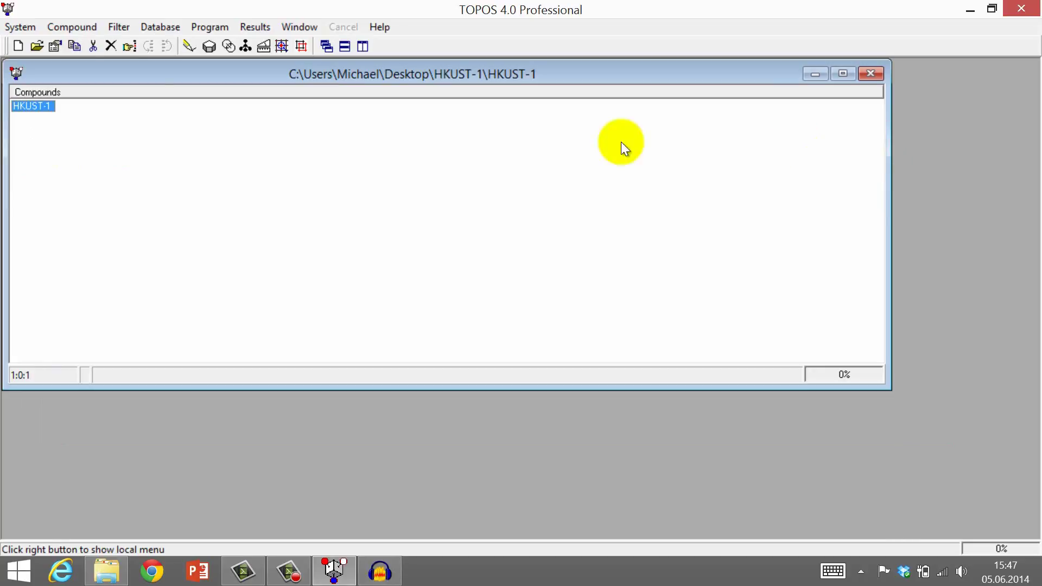
click(25, 25)
click(31, 43)
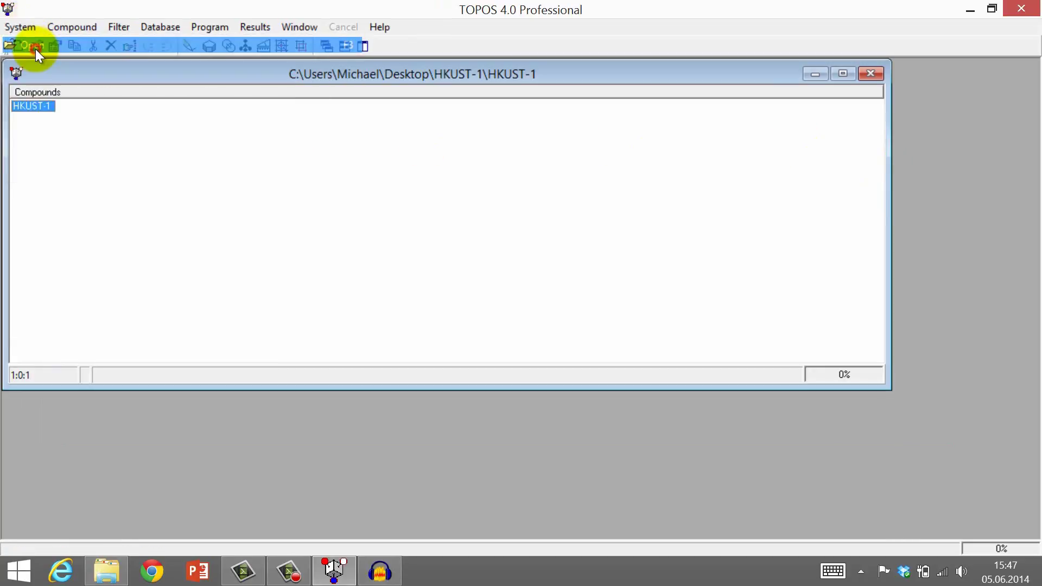
click(350, 195)
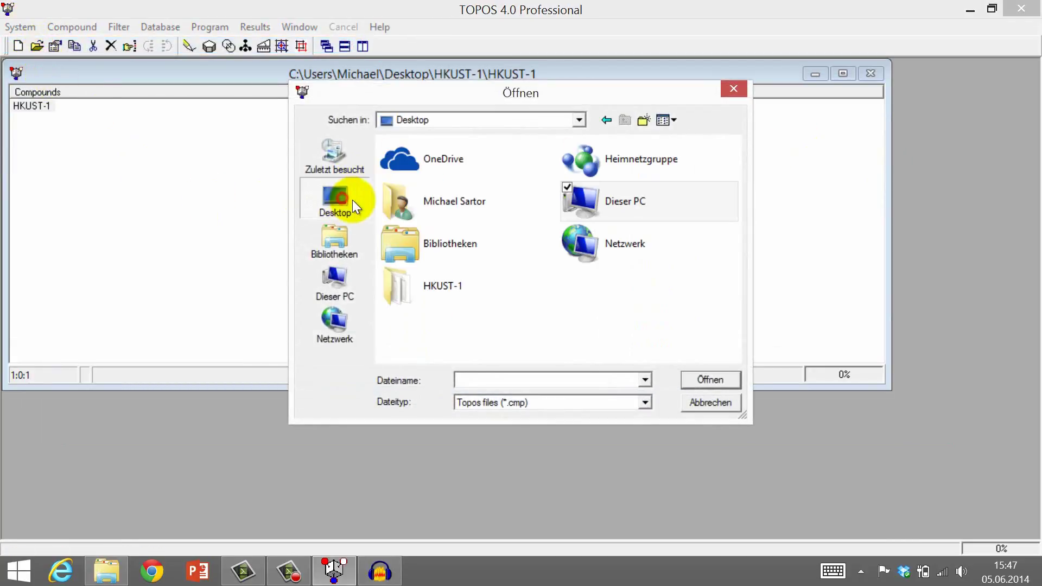
double_click(425, 298)
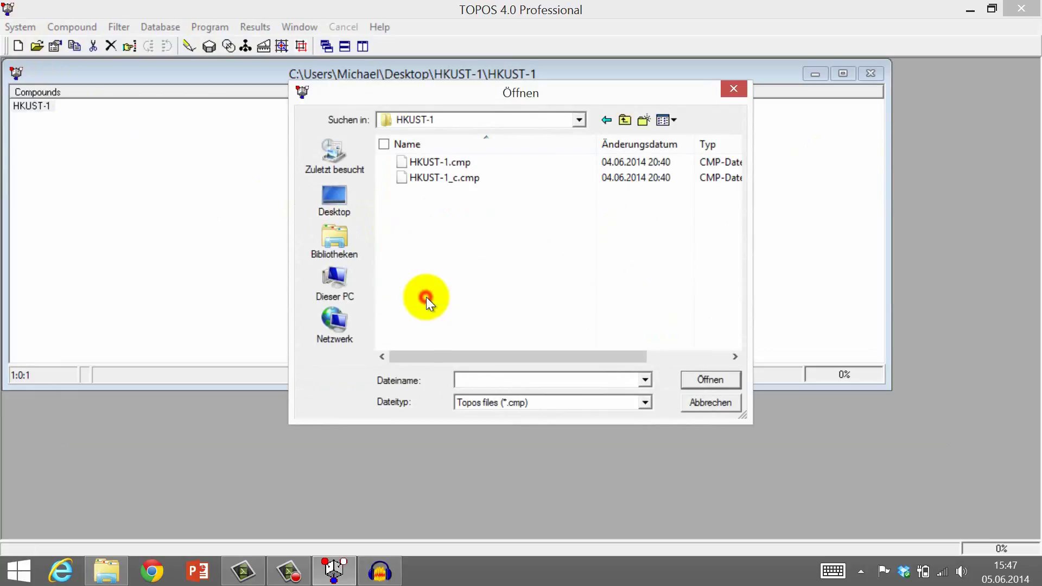
click(434, 181)
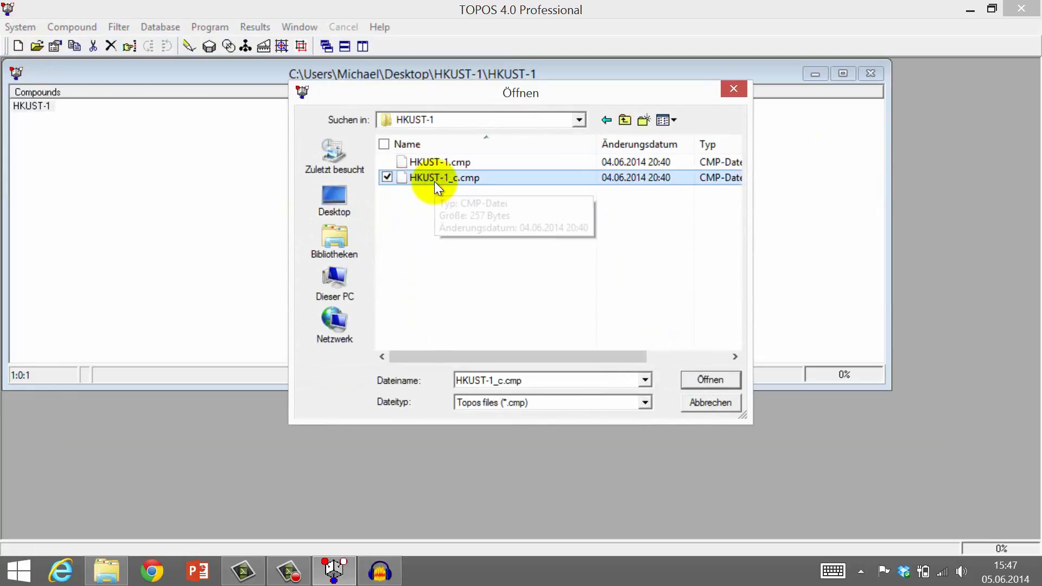
click(709, 380)
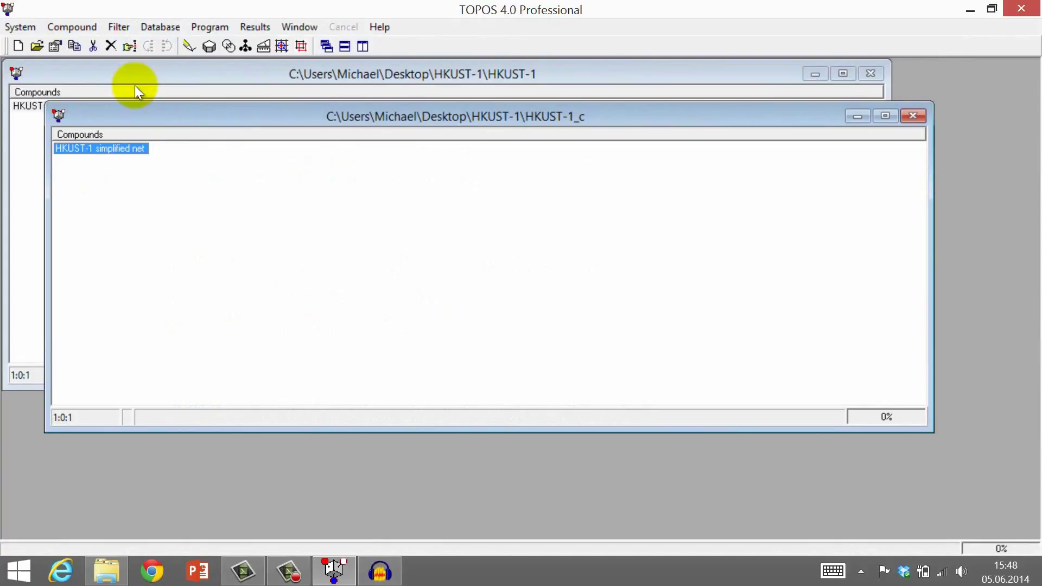
Step: Load the TTD Collection of reference topologies for the database
click(157, 28)
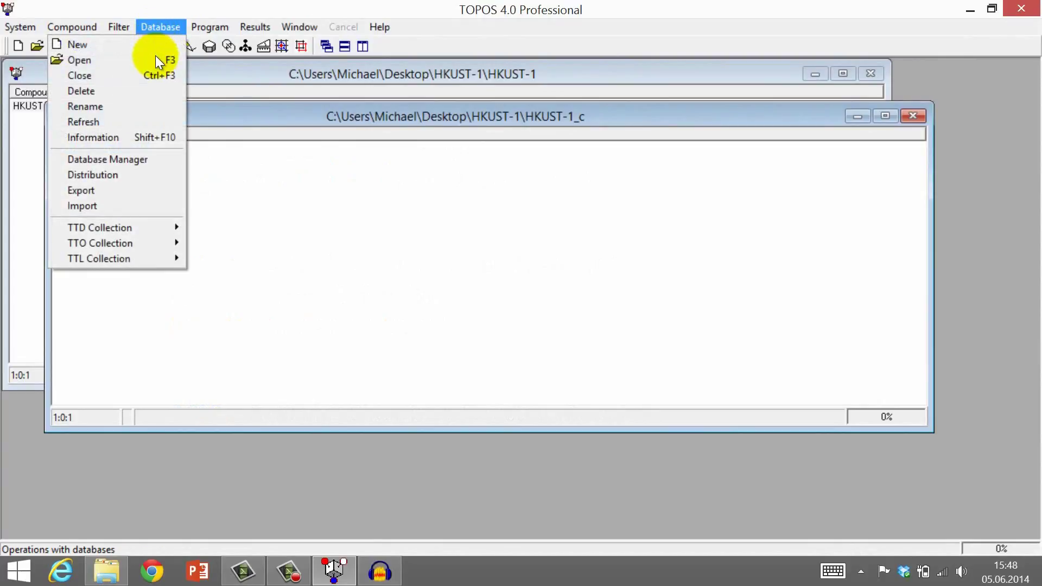
mouse_move(154, 230)
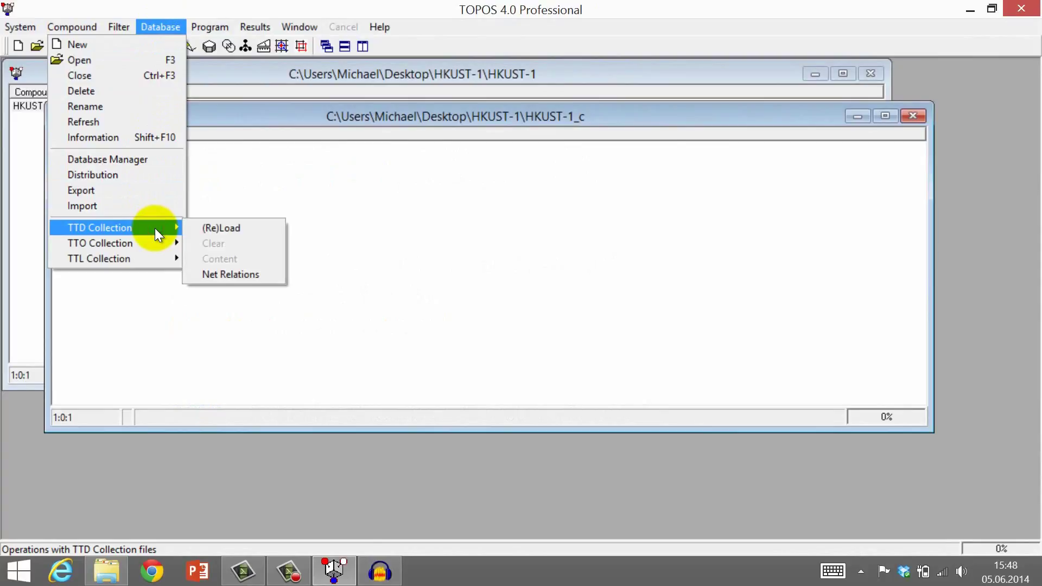
click(219, 228)
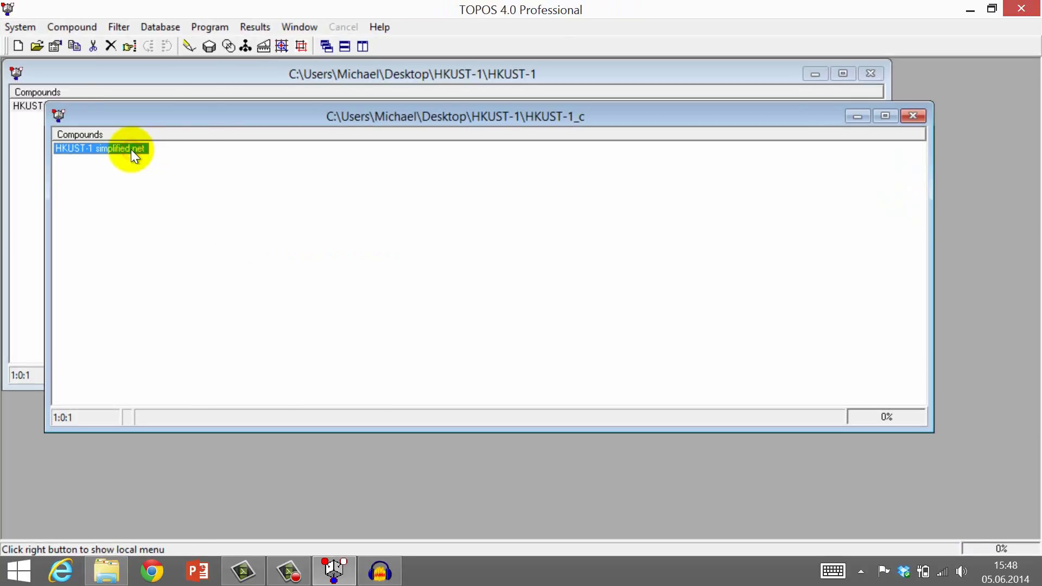
Step: Start ADS for the HKUST-1 simplified net and turn off Save Simplified Net in its common options
click(283, 50)
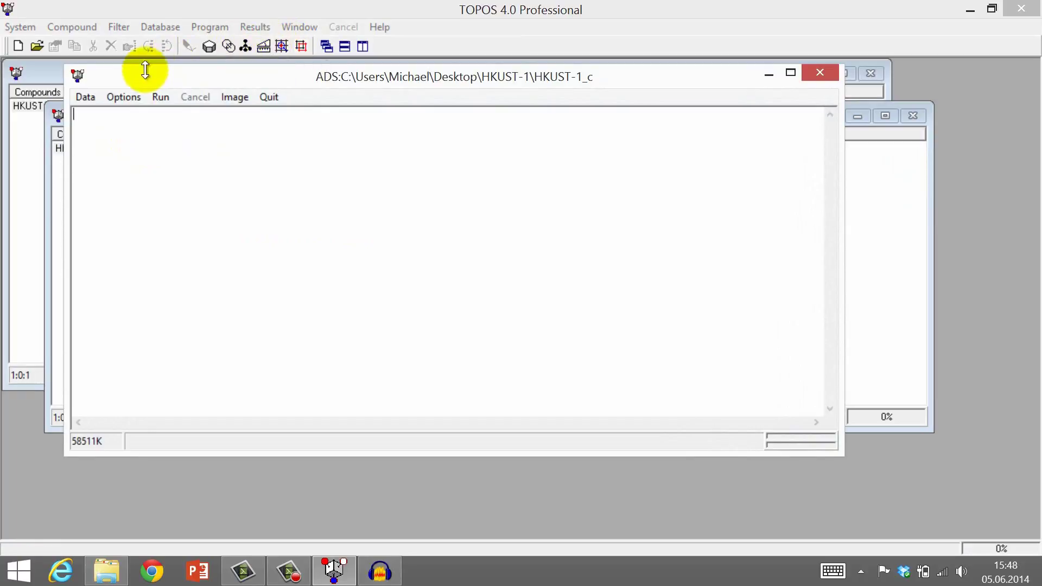
click(125, 98)
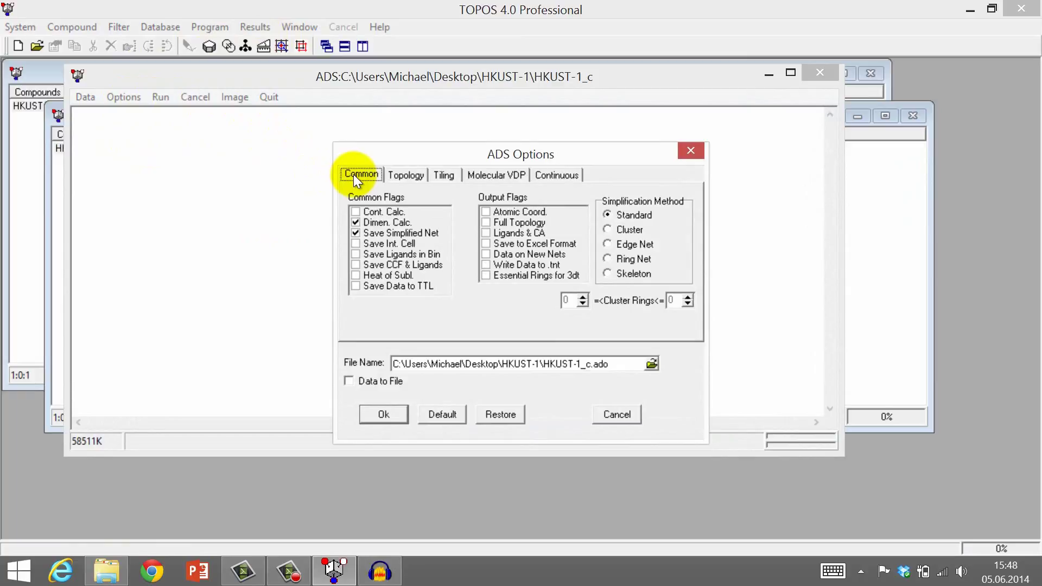
click(357, 233)
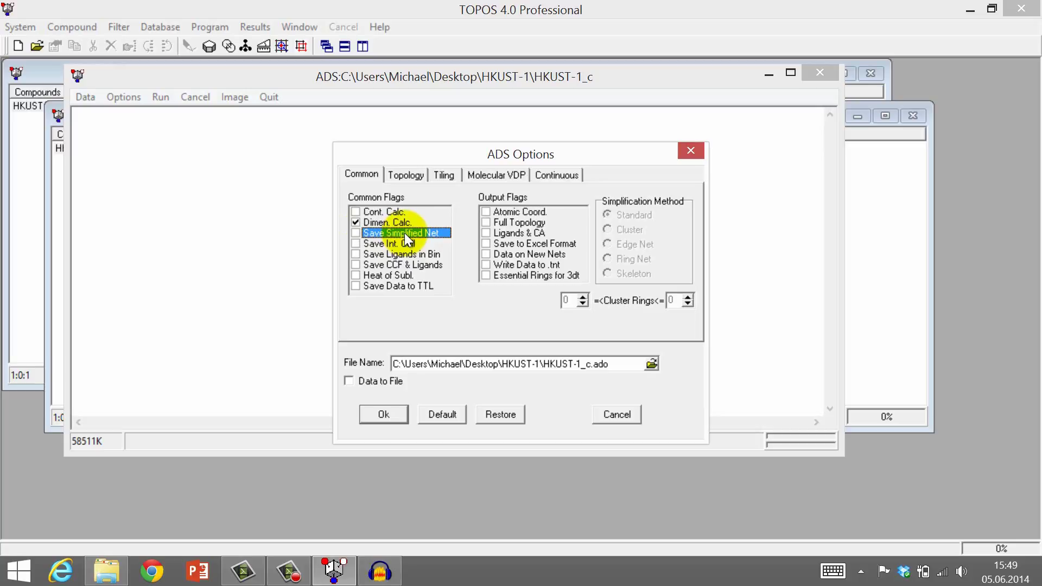
Step: Enable the Point Symbols and Classification topology flags, review the Tiling, Molecular VDP and Continuous settings, and accept the ADS options
click(407, 177)
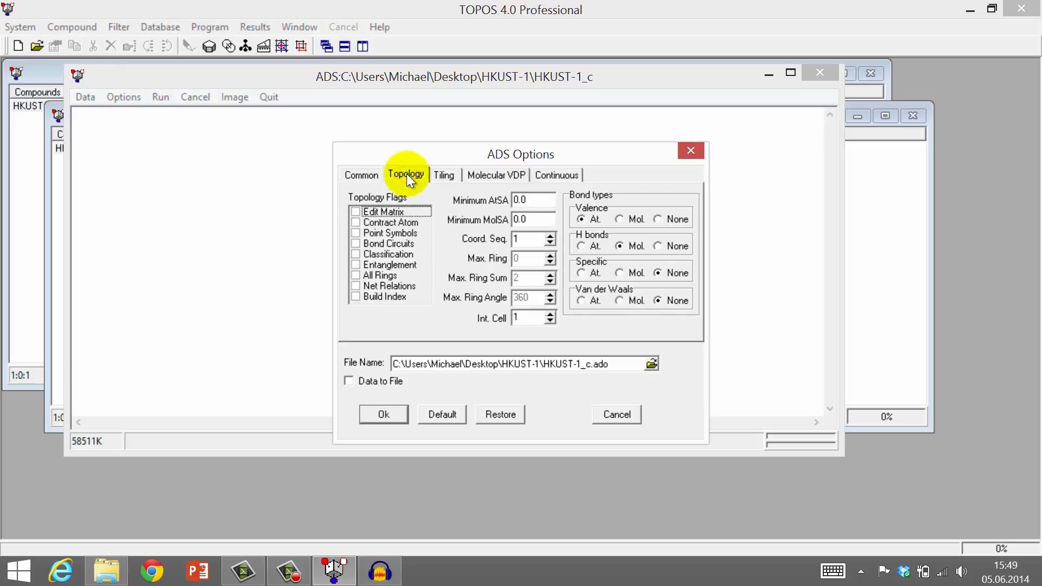
click(360, 232)
click(357, 254)
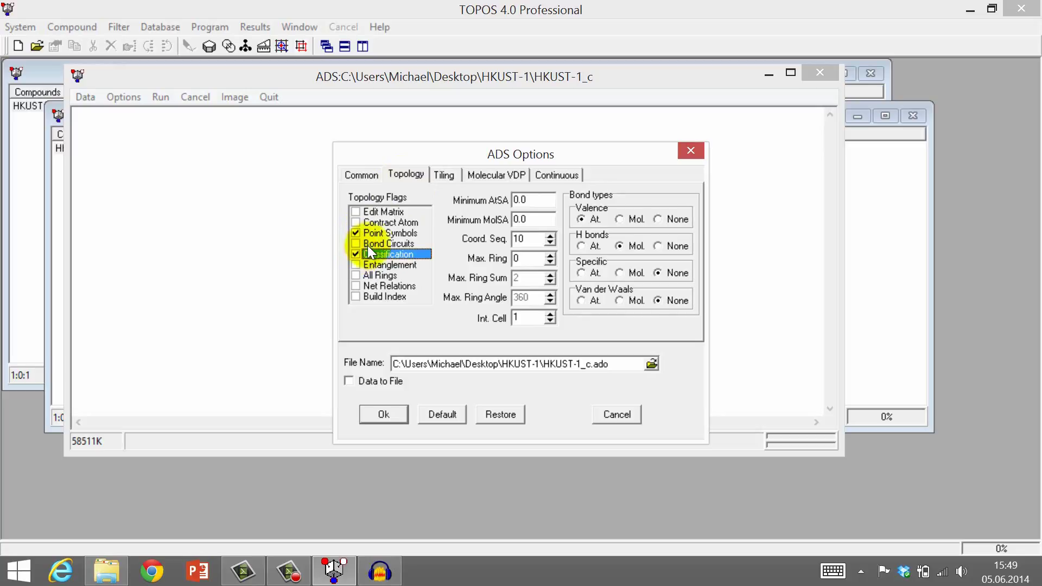
click(443, 172)
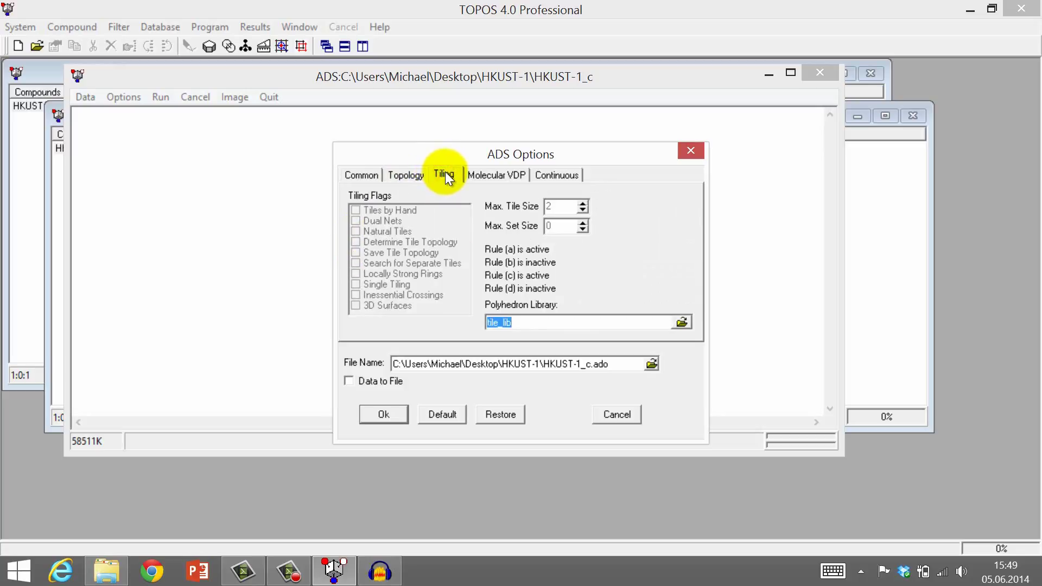
click(489, 175)
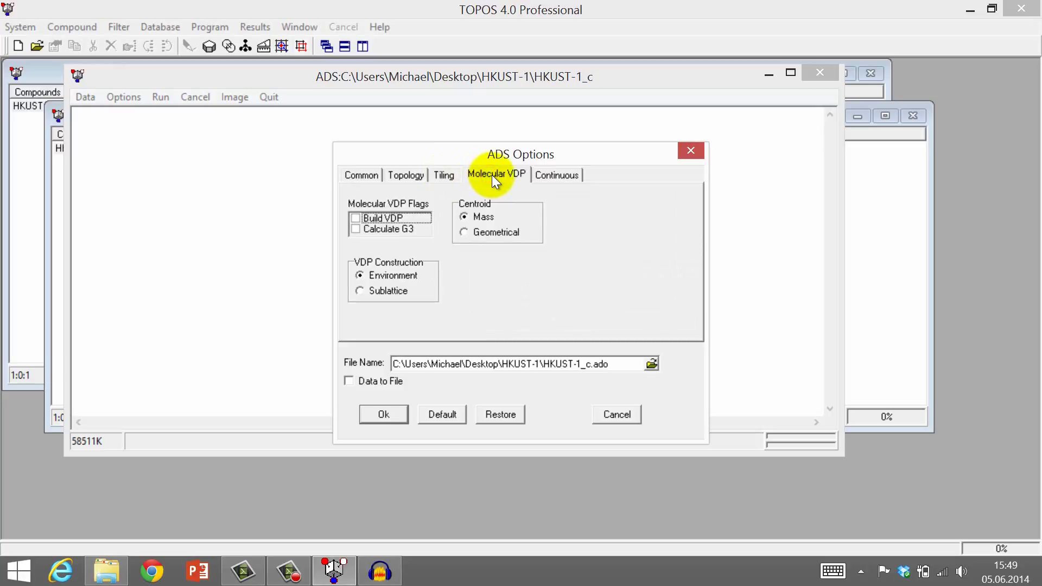
click(555, 174)
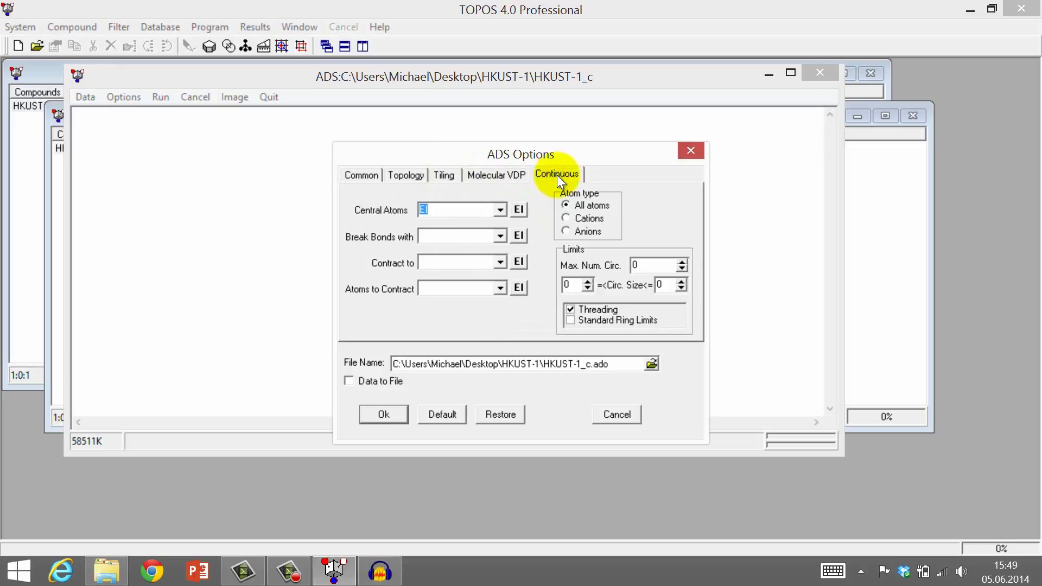
click(383, 412)
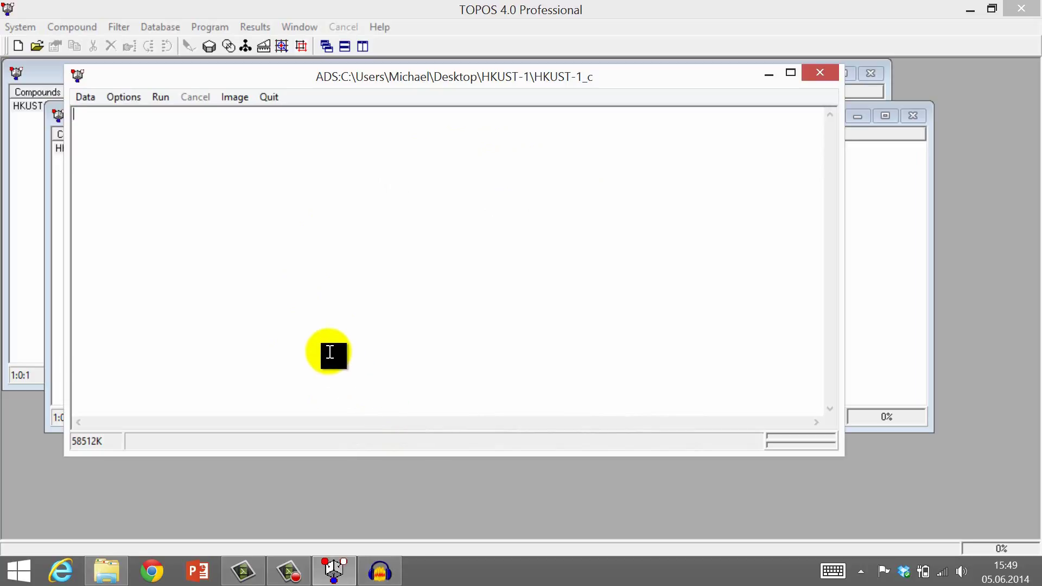
Step: Run the ADS calculation with all listed atoms, Sc(1) and Ti(1), chosen as central atoms
click(162, 100)
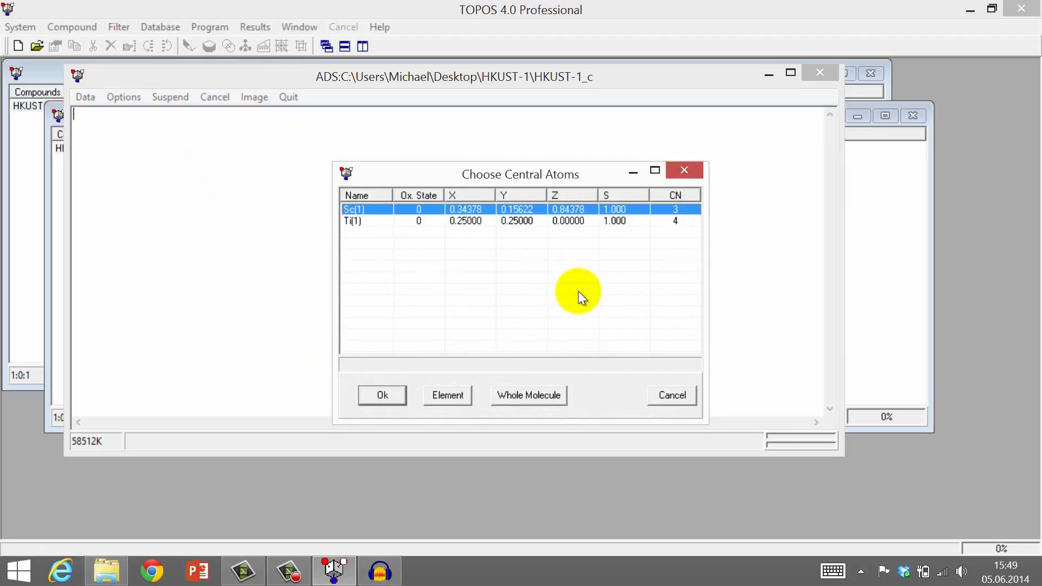
right_click(497, 255)
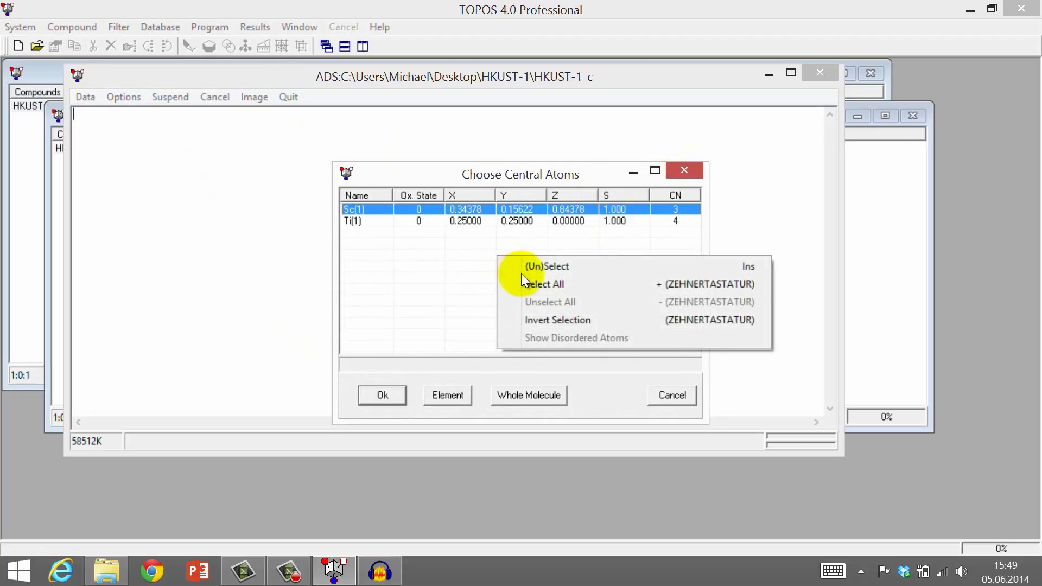
click(537, 284)
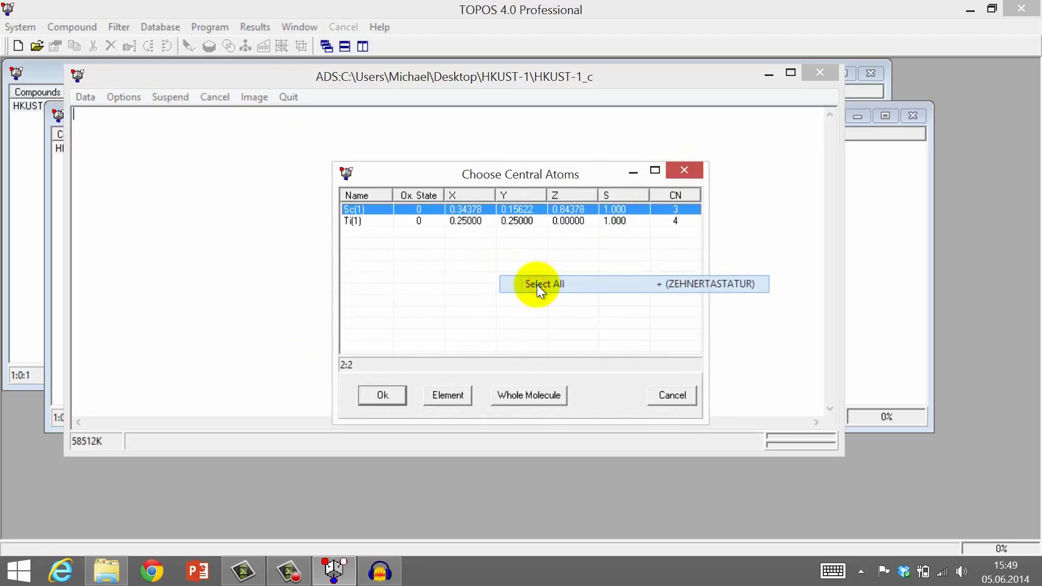
click(395, 396)
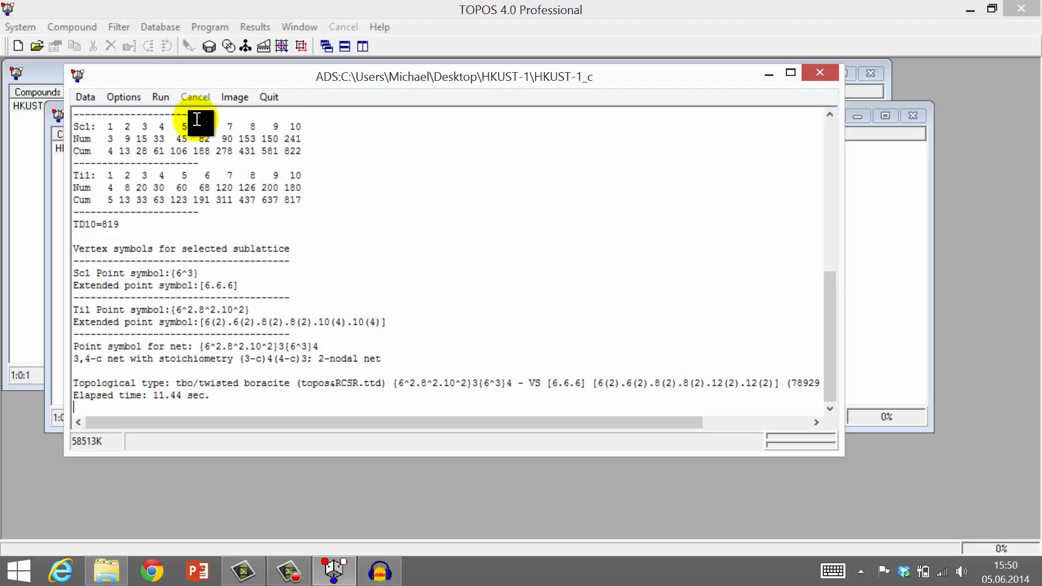
Step: Examine the coordination sequences of the Sc1 and Ti1 nodes in the ADS results, comparing their Num rows
scroll(202, 165, up, 2)
scroll(168, 219, up, 1)
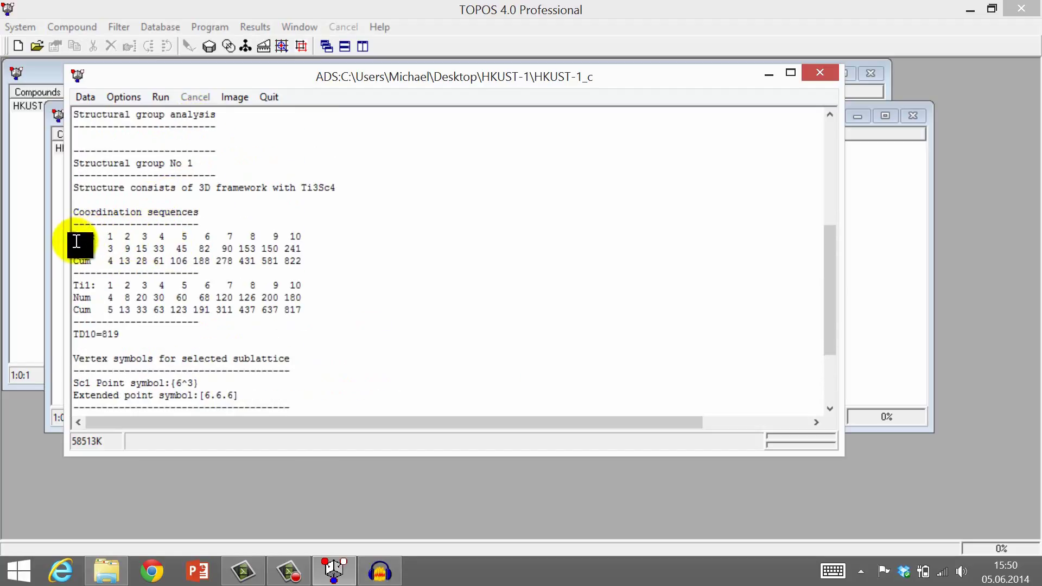
drag(72, 236, 315, 312)
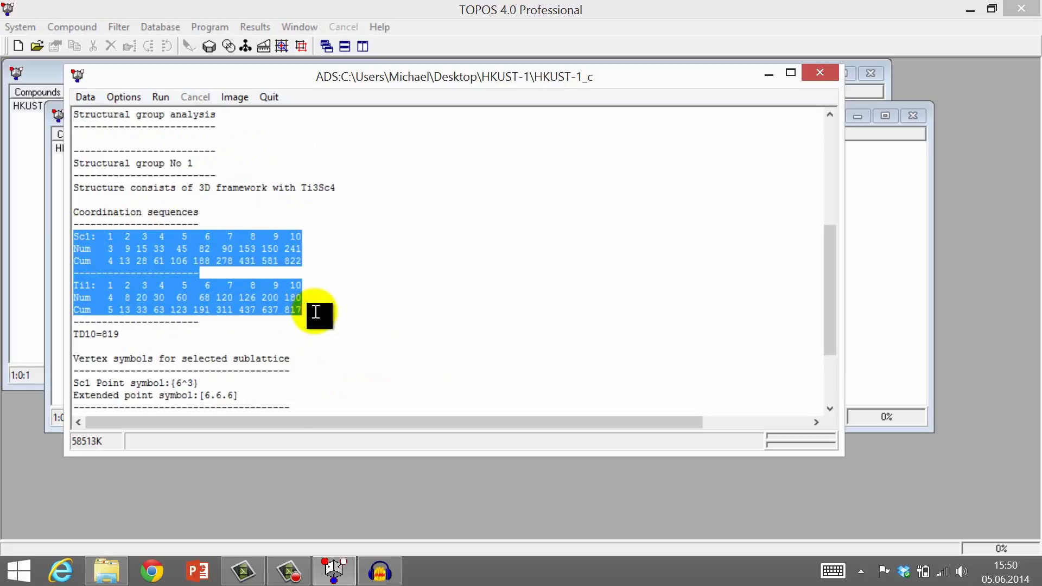
click(319, 258)
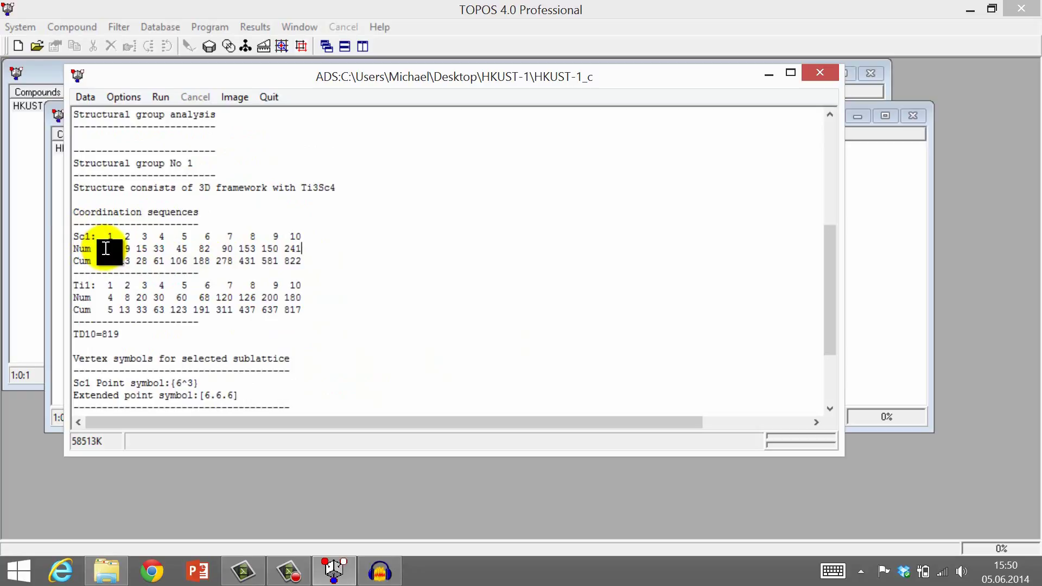
drag(105, 248, 207, 250)
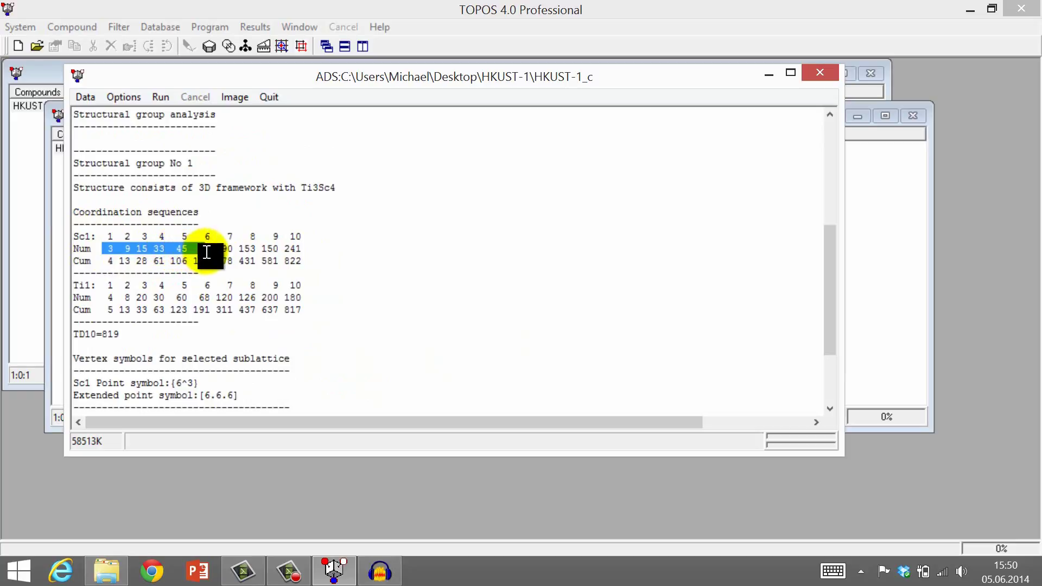
click(108, 298)
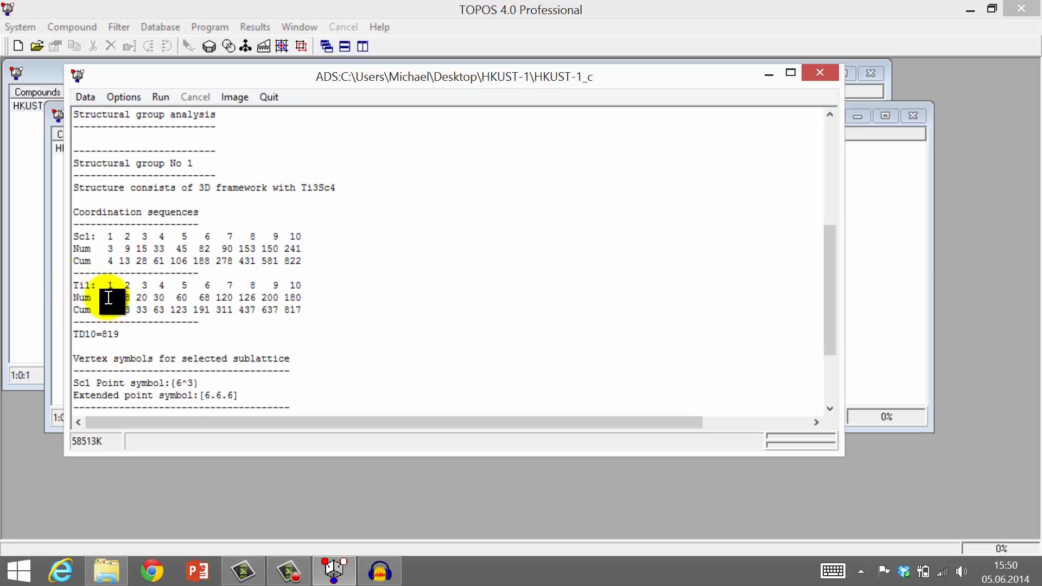
drag(107, 297, 188, 298)
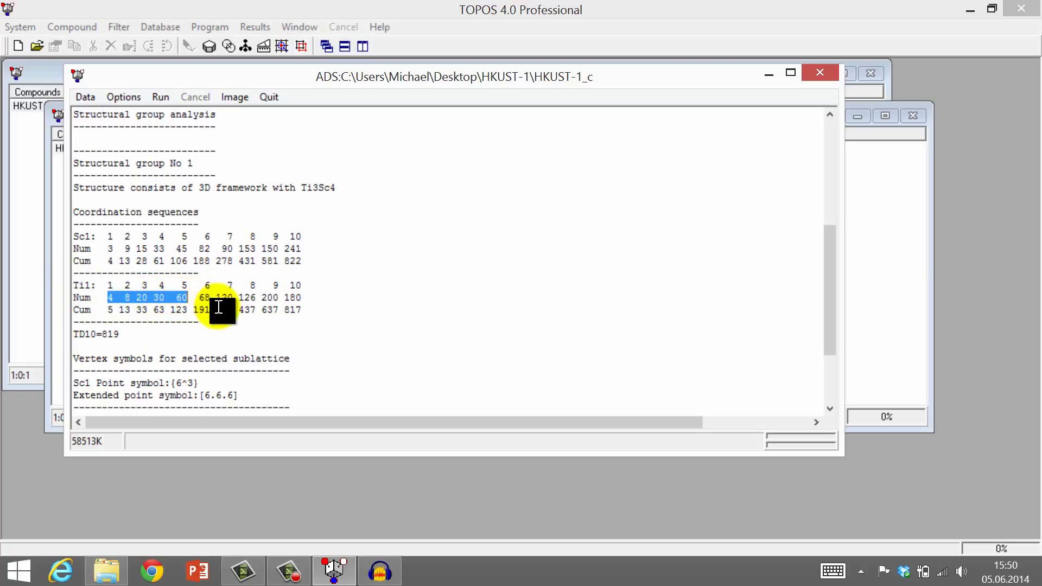
click(218, 308)
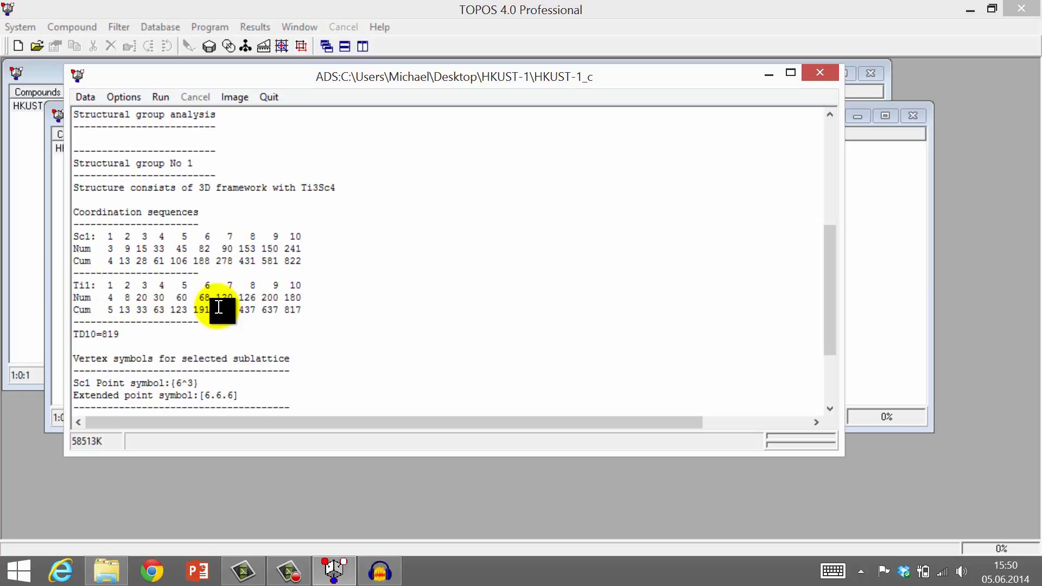
Step: Examine the topological type line at the end of the results for the net's symbol, name and reference collection
scroll(218, 308, down, 1)
scroll(219, 308, down, 1)
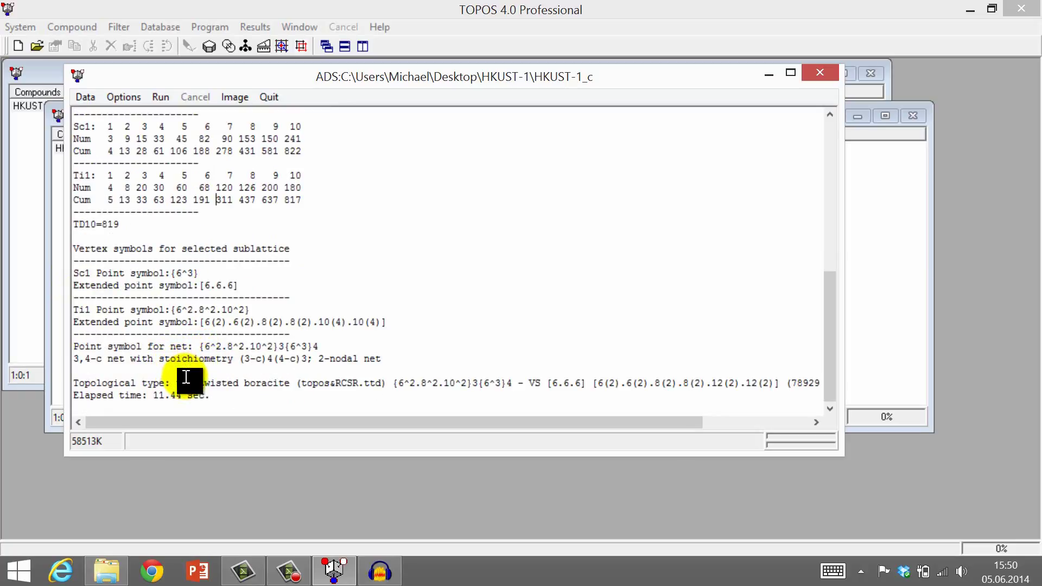
double_click(348, 383)
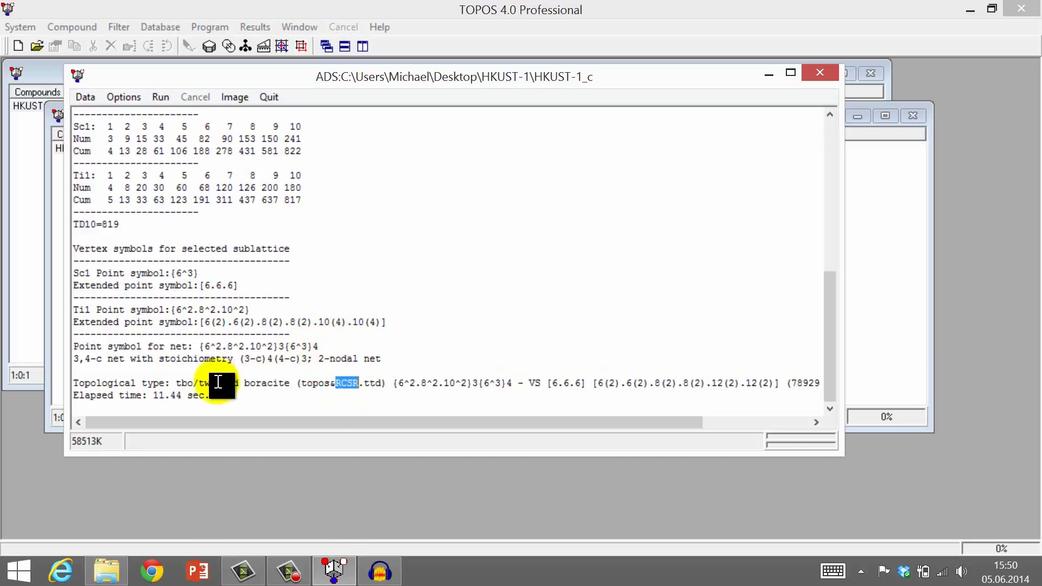
click(176, 383)
double_click(176, 383)
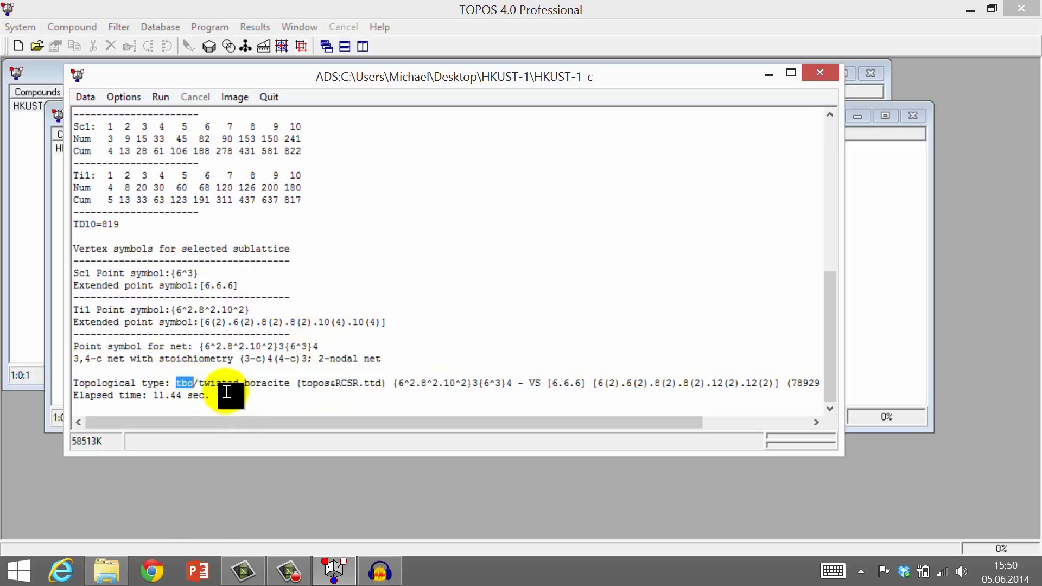
click(200, 384)
drag(200, 384, 293, 385)
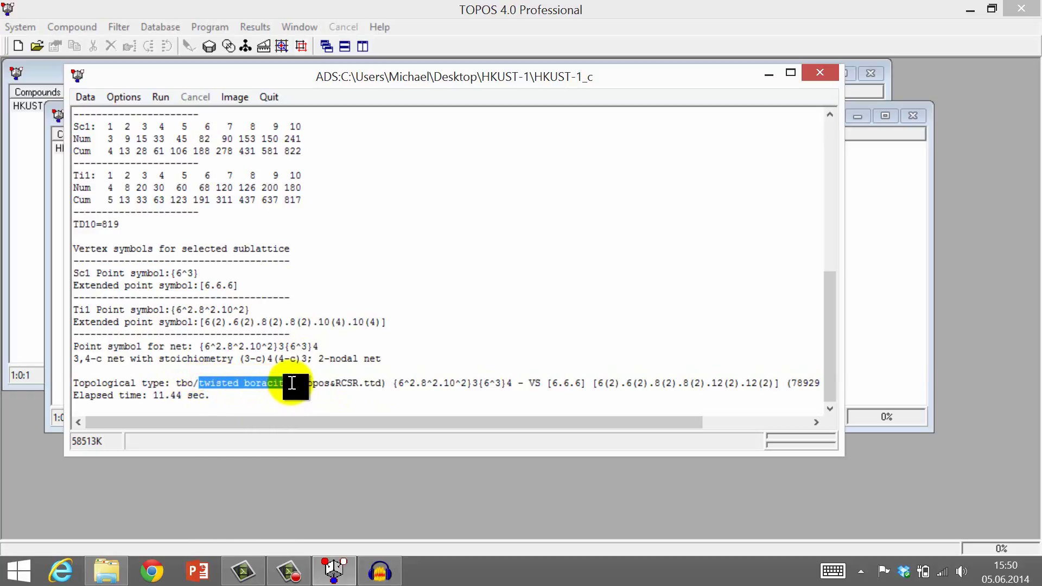
click(306, 358)
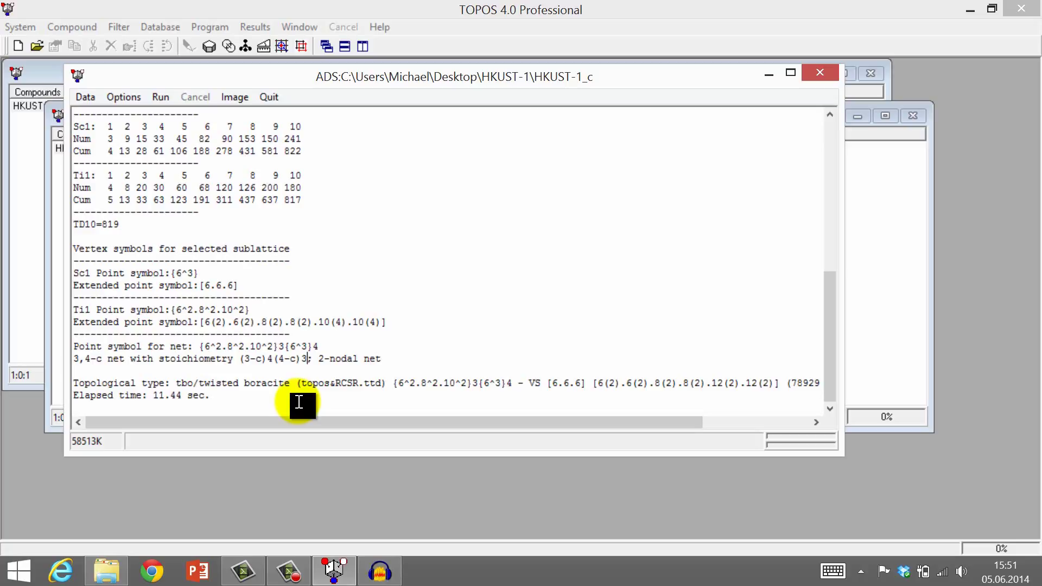
drag(176, 383, 194, 385)
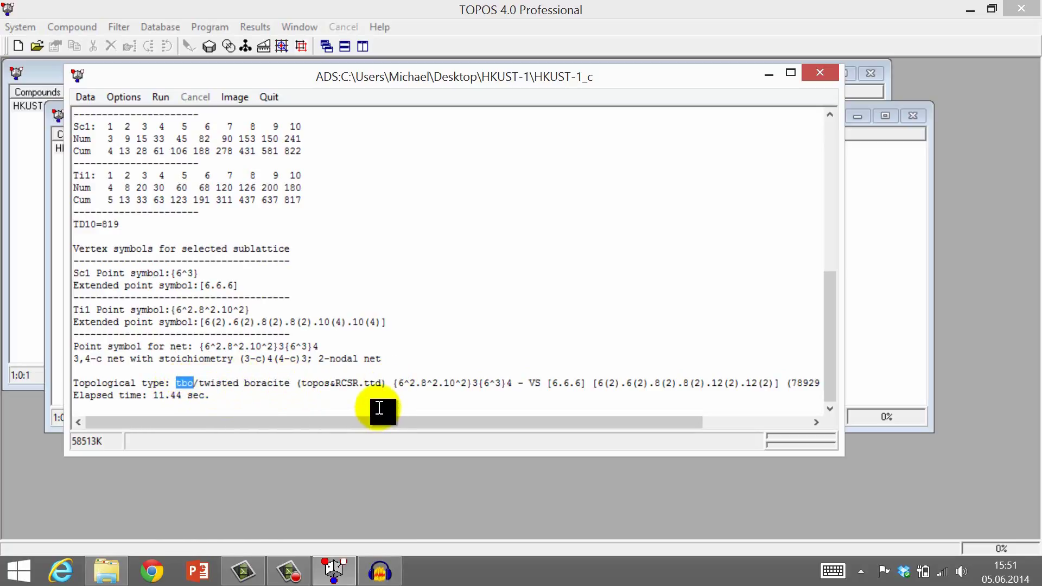